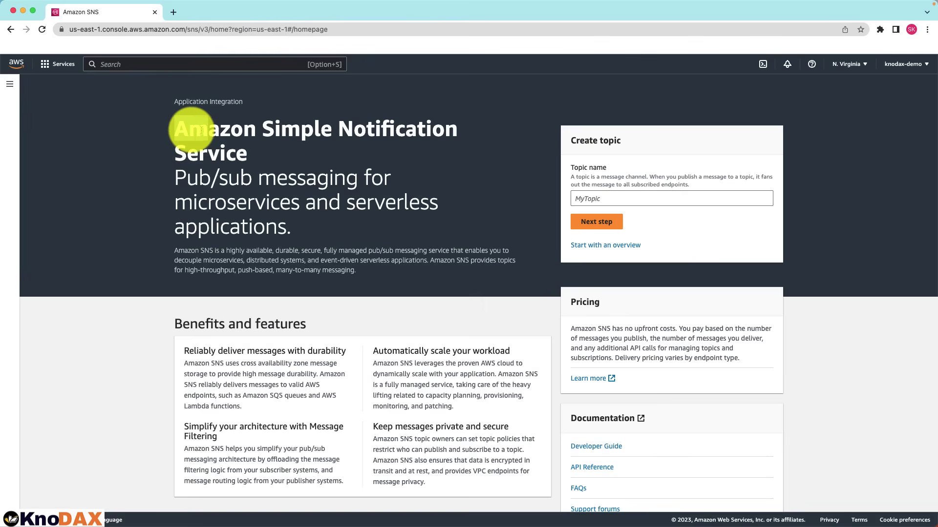
Highlight the service title, pub/sub tagline and description on the Amazon SNS landing page
{"action": "triple_click", "coordinate": [179, 132]}
{"action": "left_click", "coordinate": [264, 161]}
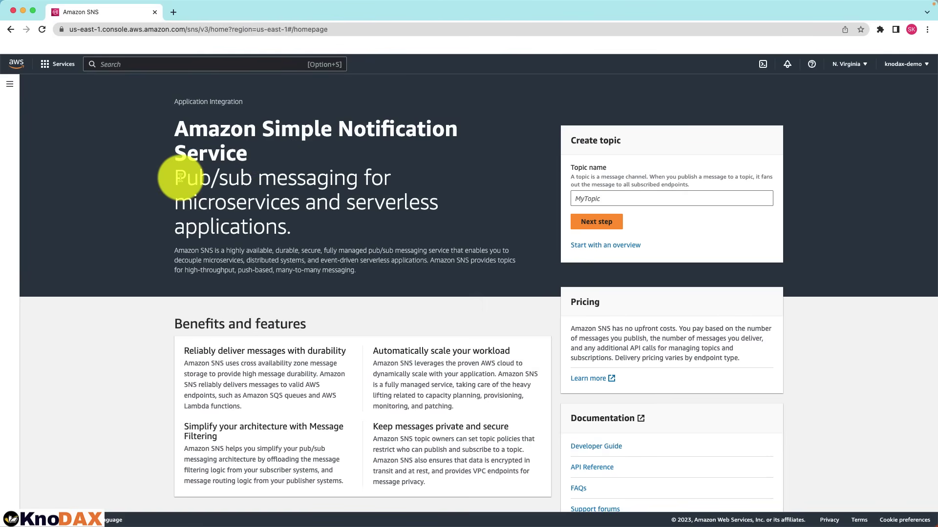
{"action": "triple_click", "coordinate": [262, 210]}
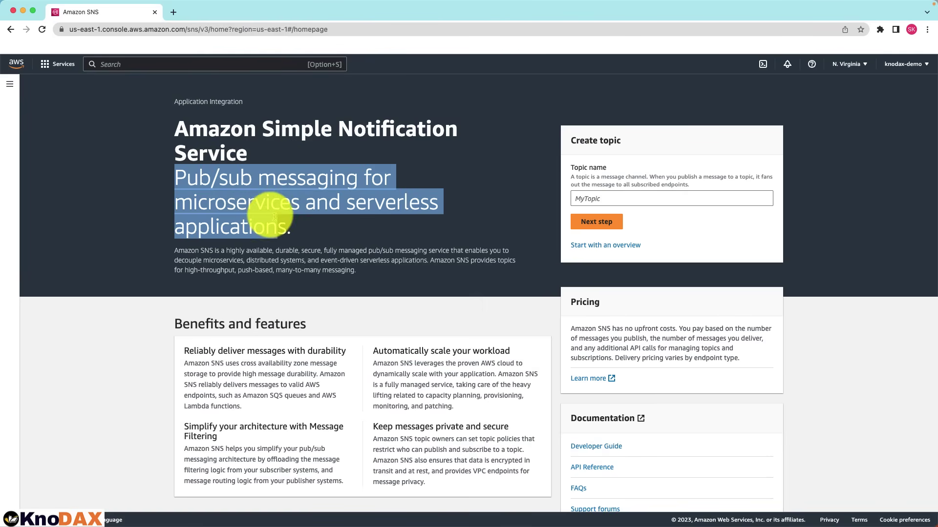
{"action": "left_click", "coordinate": [335, 237]}
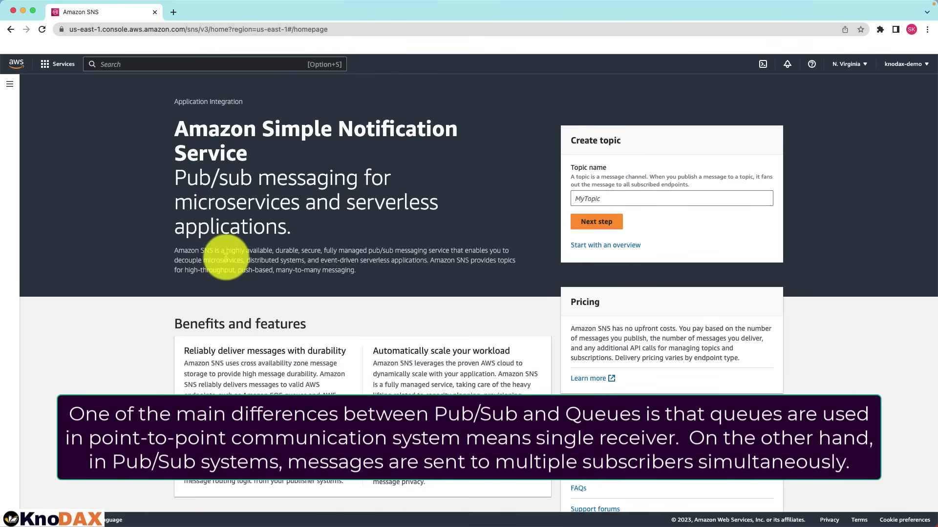
{"action": "left_click_drag", "start_coordinate": [226, 251], "coordinate": [446, 268]}
{"action": "left_click", "coordinate": [422, 265]}
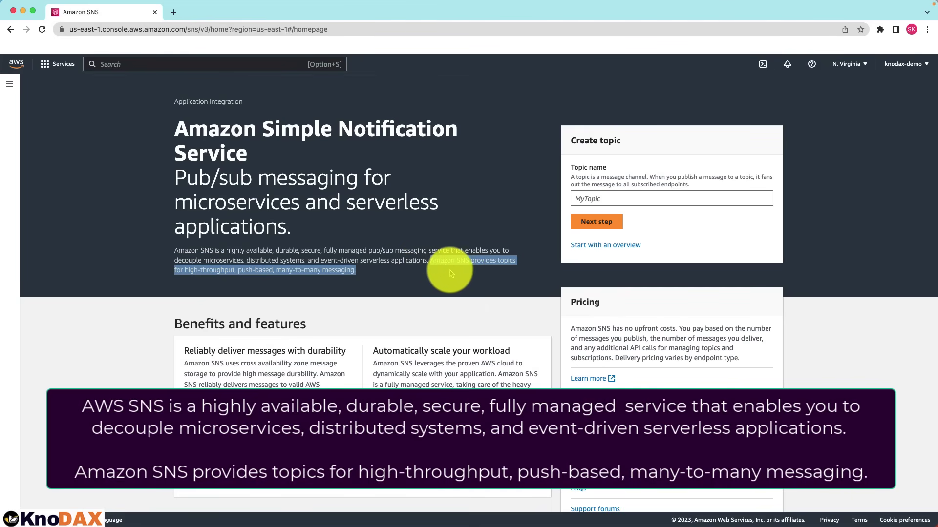
{"action": "left_click", "coordinate": [425, 286]}
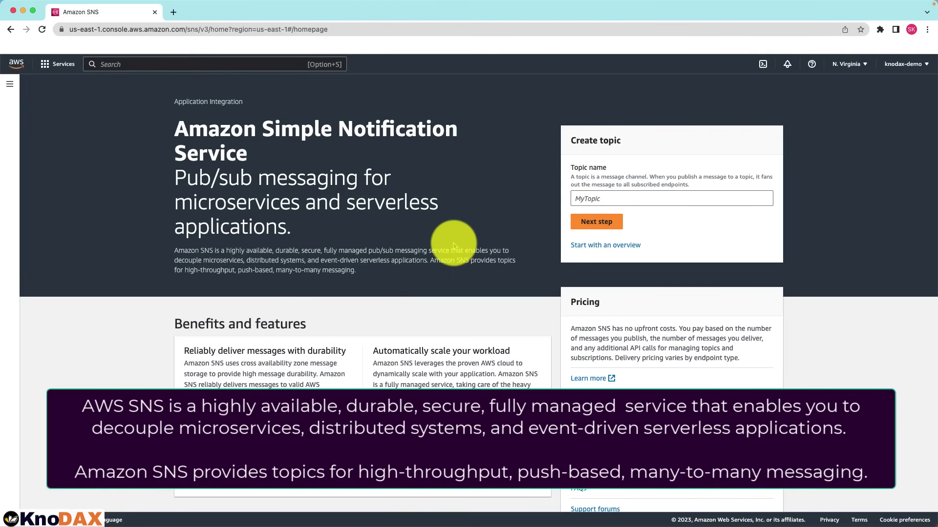
Fill in the Create topic form as a Standard topic named SNS-Demo, down to the Create button
{"action": "left_click", "coordinate": [581, 198]}
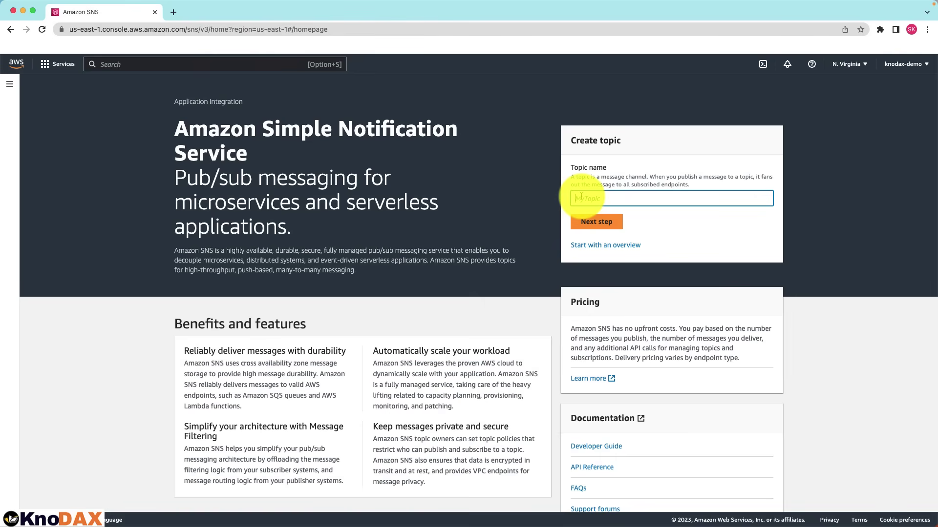
{"action": "type", "text": "SNS-Demo"}
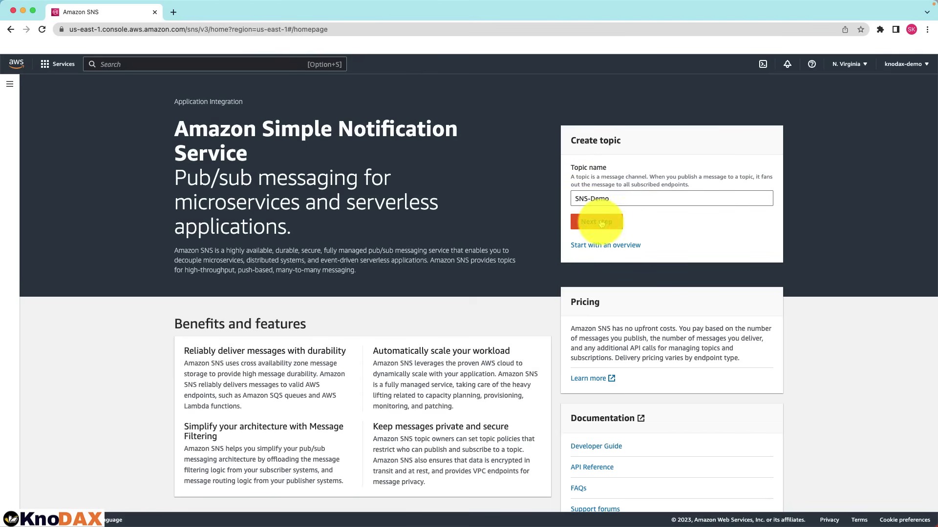
{"action": "left_click", "coordinate": [592, 217]}
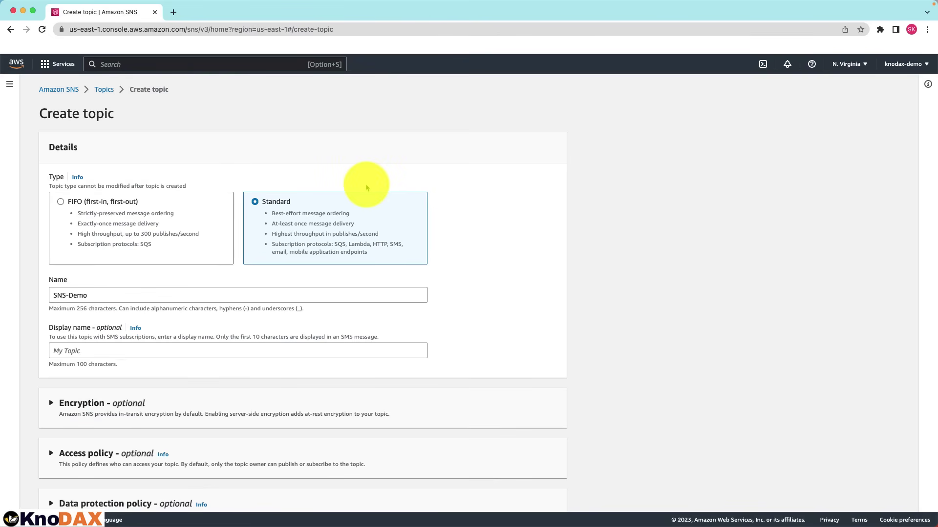
{"action": "scroll", "coordinate": [366, 187], "scroll_direction": "down", "scroll_amount": 1}
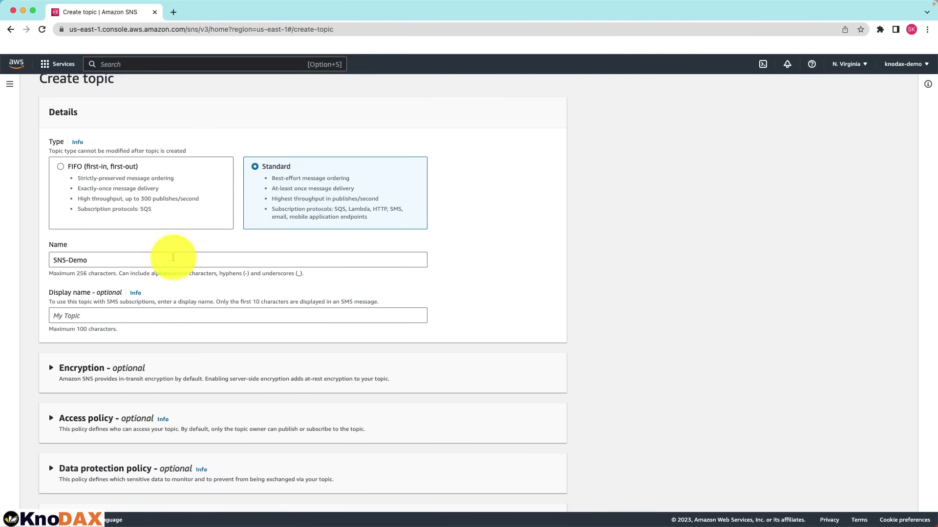
{"action": "scroll", "coordinate": [173, 261], "scroll_direction": "down", "scroll_amount": 3}
{"action": "scroll", "coordinate": [174, 260], "scroll_direction": "down", "scroll_amount": 5}
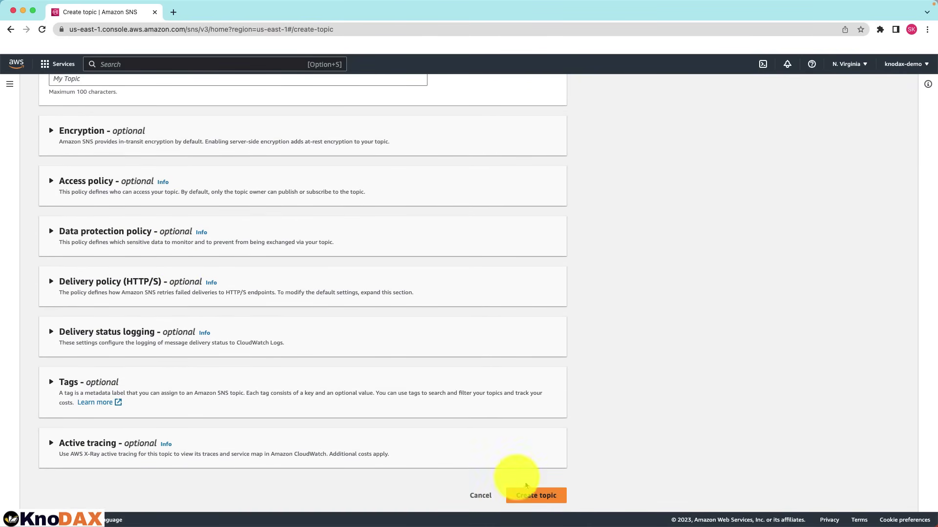
Create the SNS-Demo topic and begin a new subscription for it
{"action": "left_click", "coordinate": [536, 495]}
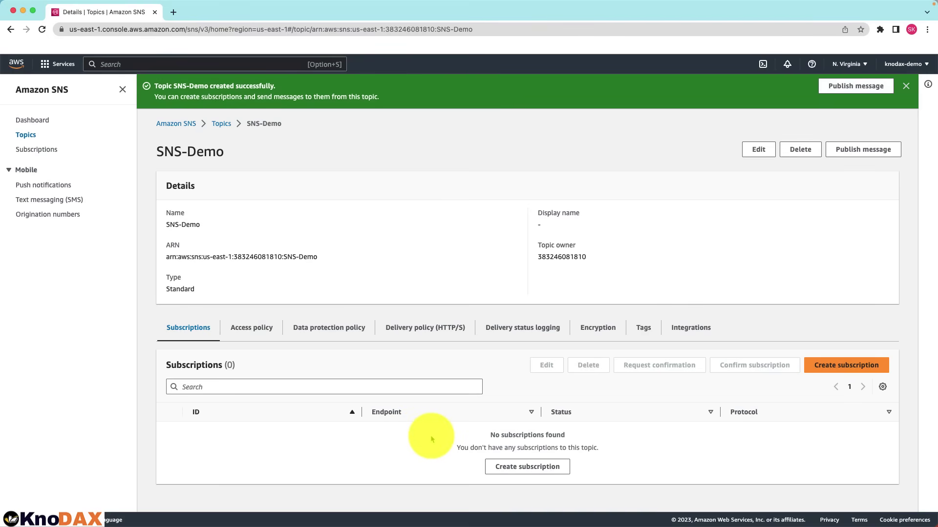
{"action": "left_click", "coordinate": [846, 365]}
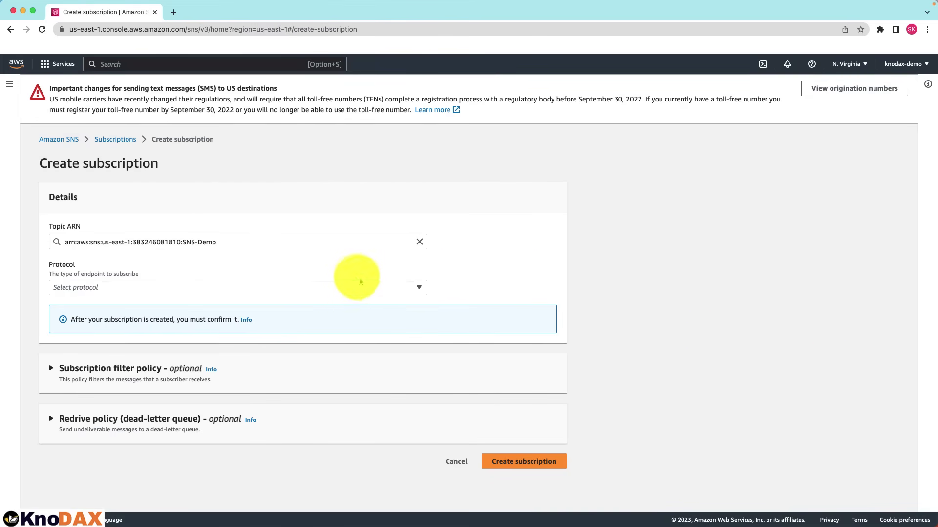
Set the subscription protocol to Email and enter a Mailinator address as the endpoint
{"action": "left_click", "coordinate": [357, 288]}
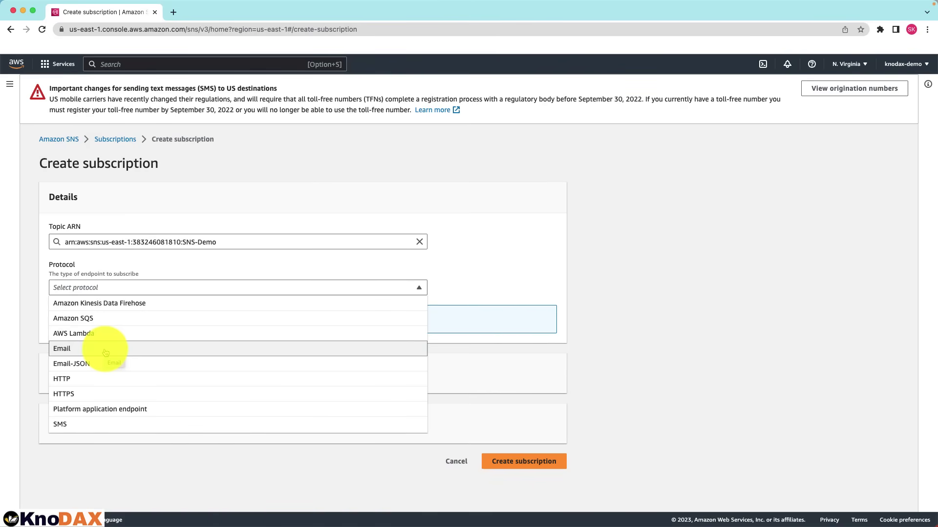
{"action": "left_click", "coordinate": [76, 348]}
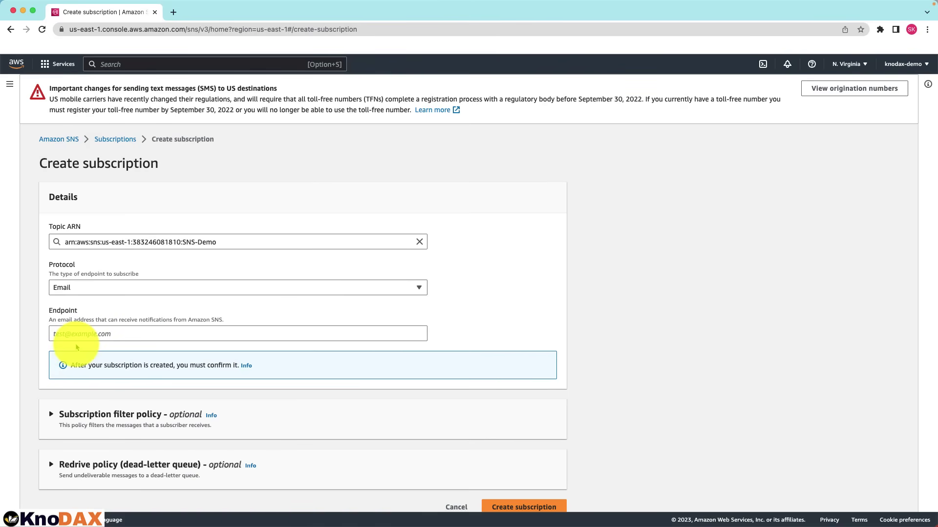
{"action": "scroll", "coordinate": [256, 335], "scroll_direction": "down", "scroll_amount": 1}
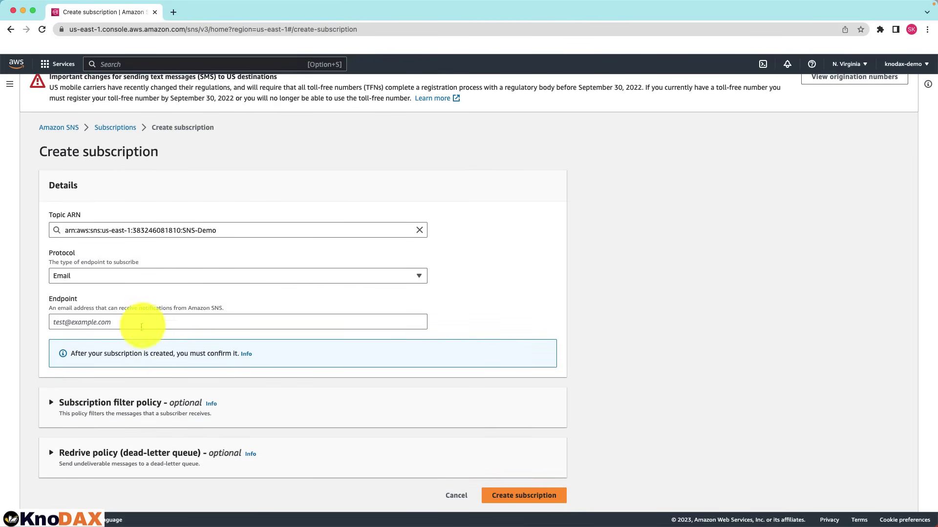
{"action": "left_click", "coordinate": [137, 322]}
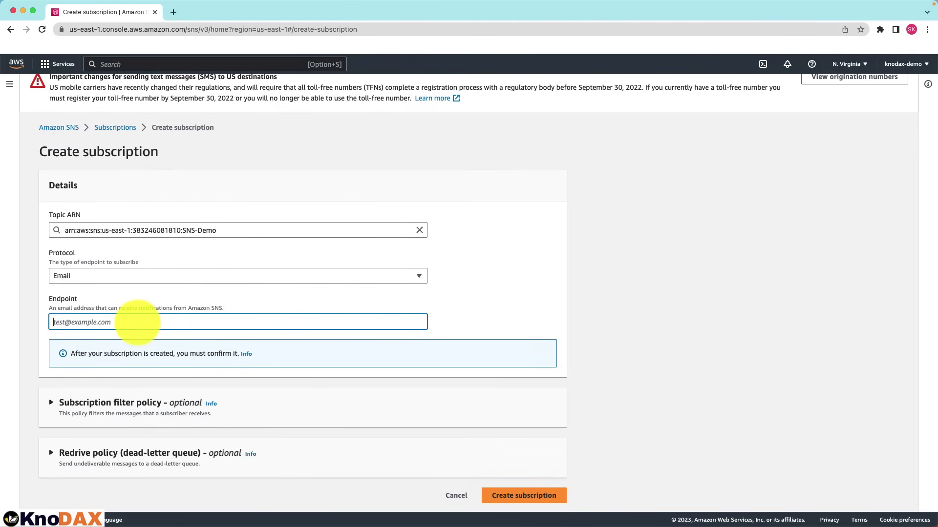
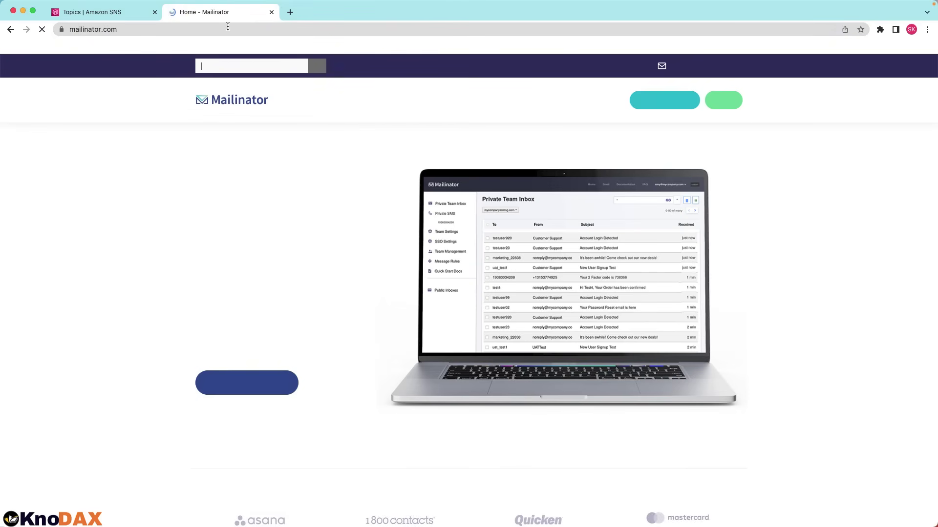
Open the chosen Mailinator public inbox, still empty, then go back to the subscription form
{"action": "left_click", "coordinate": [263, 66]}
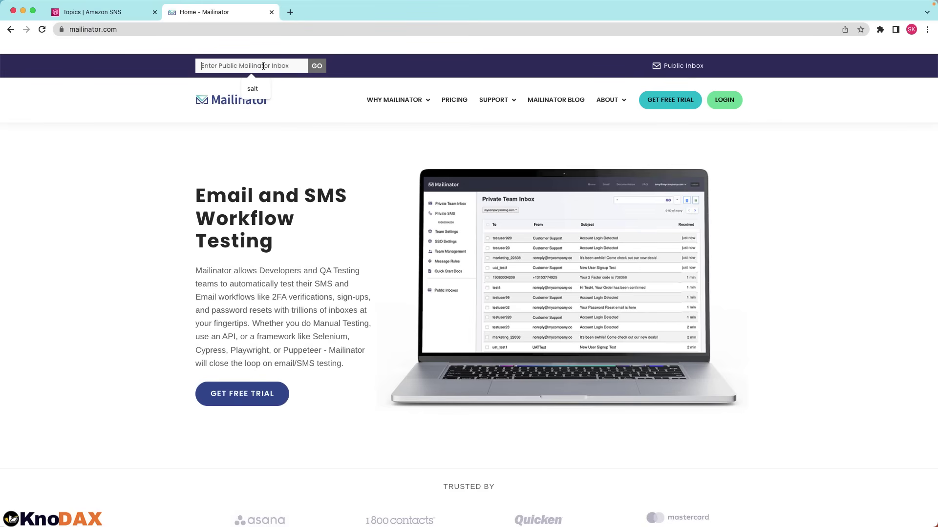
{"action": "left_click", "coordinate": [690, 69]}
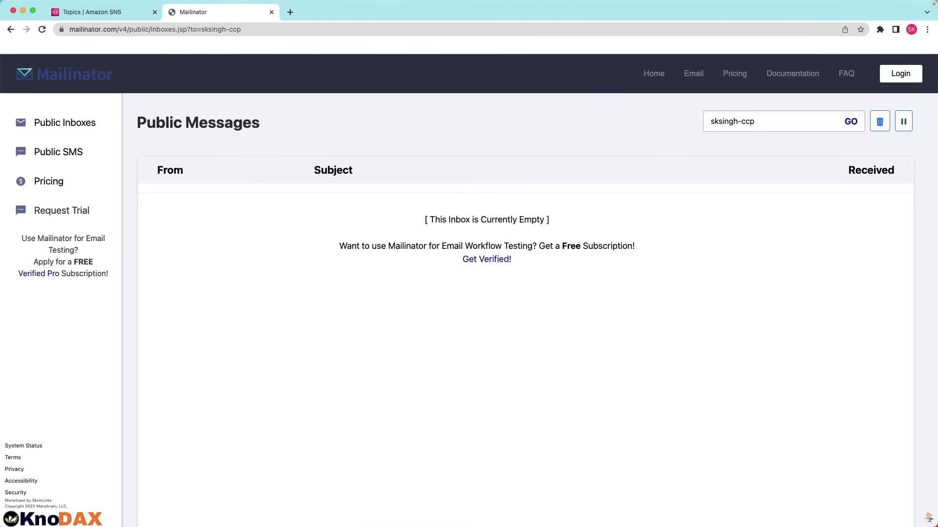
{"action": "left_click", "coordinate": [102, 11]}
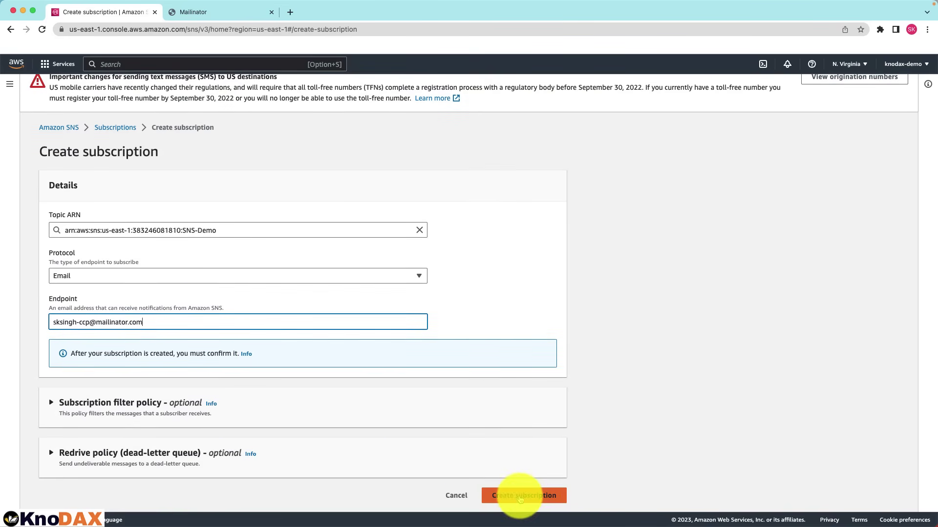
Create the pending email subscription and return to the SNS-Demo topic page
{"action": "left_click", "coordinate": [522, 495]}
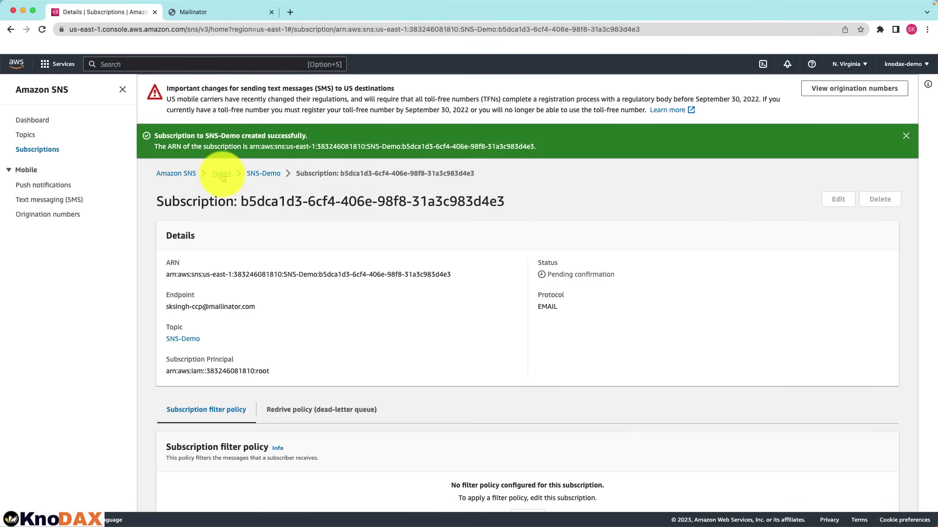
{"action": "left_click", "coordinate": [263, 174]}
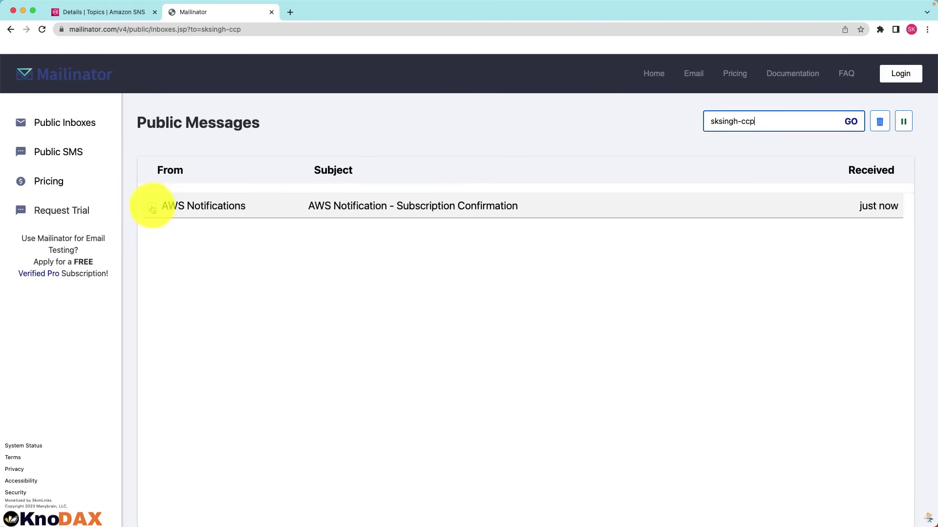
Open the AWS Notification email in Mailinator, confirm the subscription, and return to SNS
{"action": "left_click", "coordinate": [152, 207]}
{"action": "left_click", "coordinate": [210, 206]}
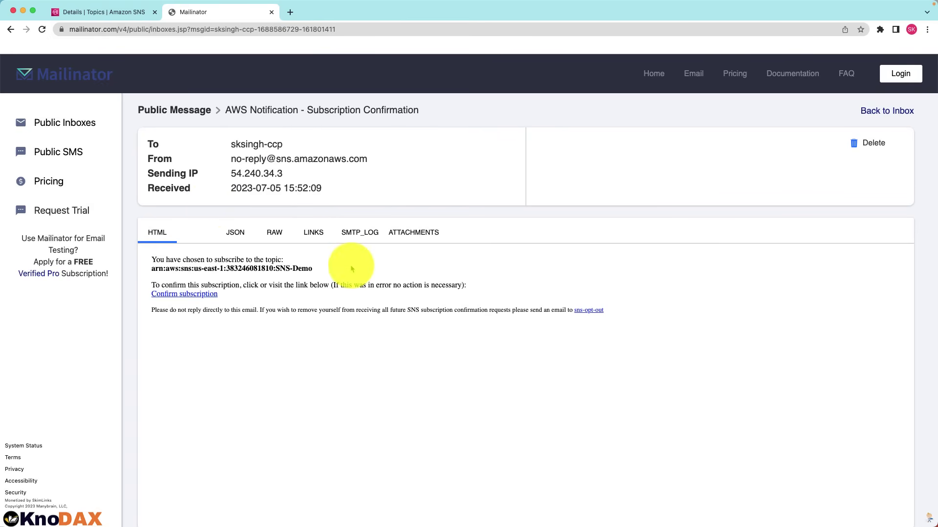
{"action": "left_click", "coordinate": [195, 295]}
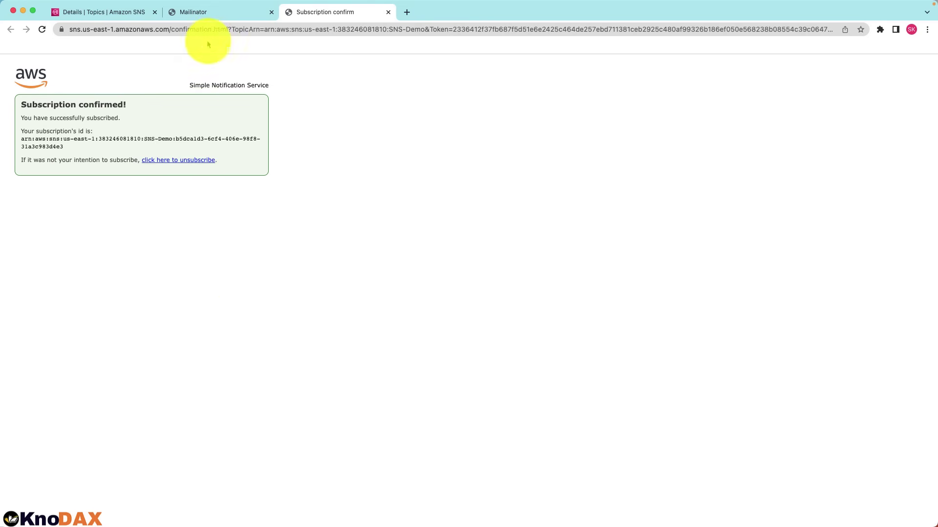
{"action": "left_click", "coordinate": [116, 17]}
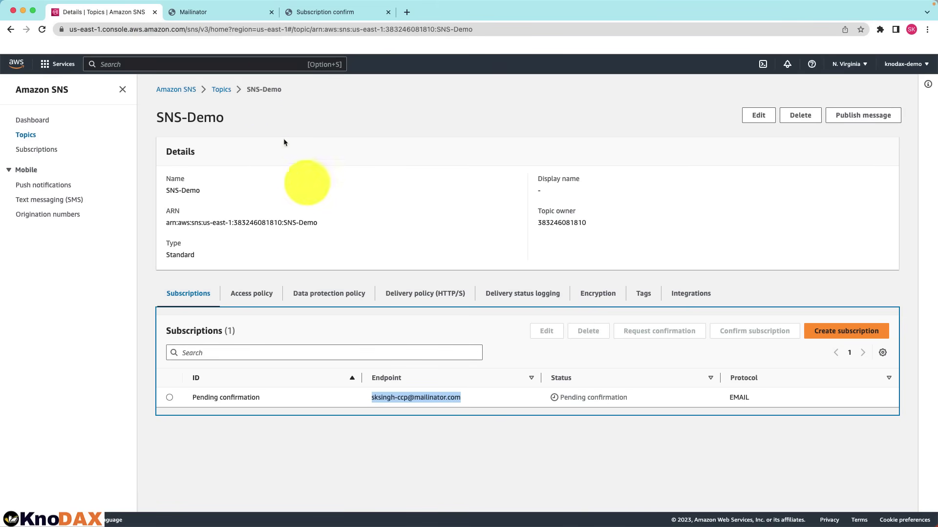
Refresh to see the Confirmed subscription, then publish subject 'Test Message' with body 'Hello World'
{"action": "left_click", "coordinate": [266, 33]}
{"action": "key", "text": "Return"}
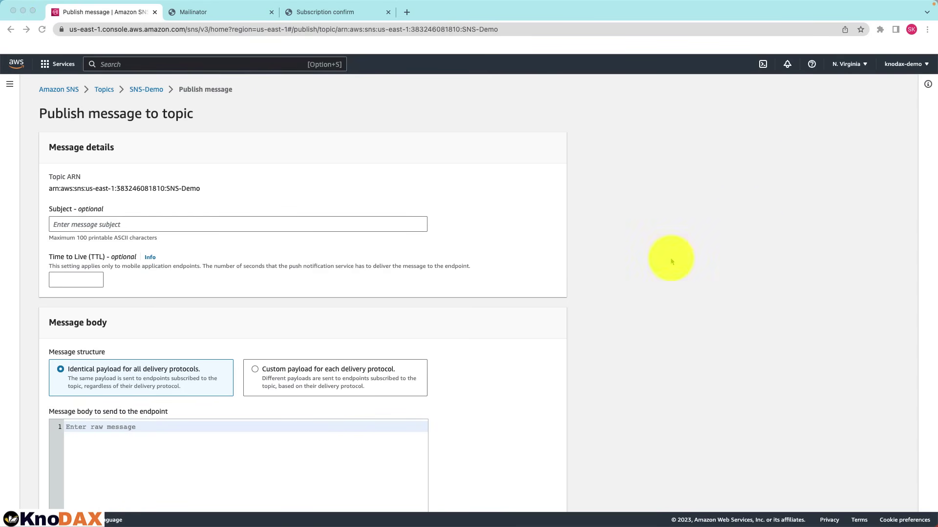
{"action": "left_click", "coordinate": [72, 222]}
{"action": "type", "text": "Test Message"}
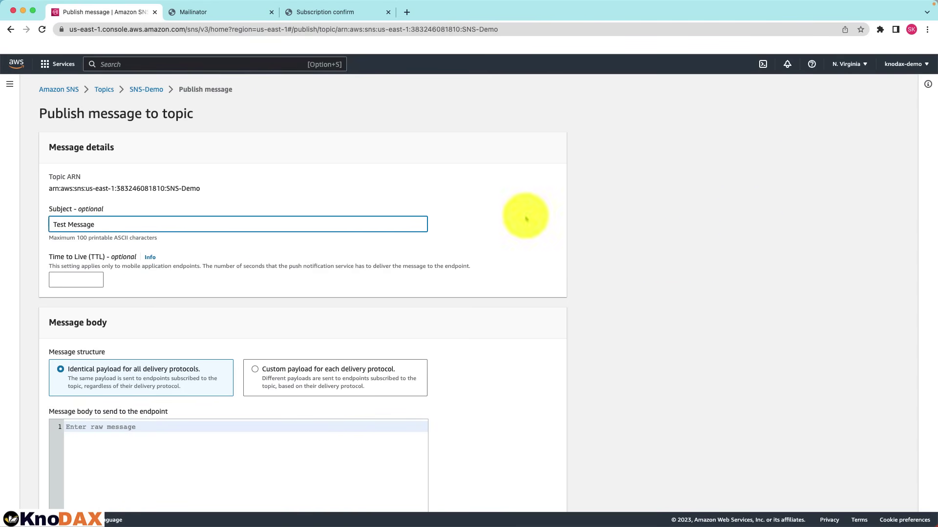
{"action": "left_click", "coordinate": [112, 438]}
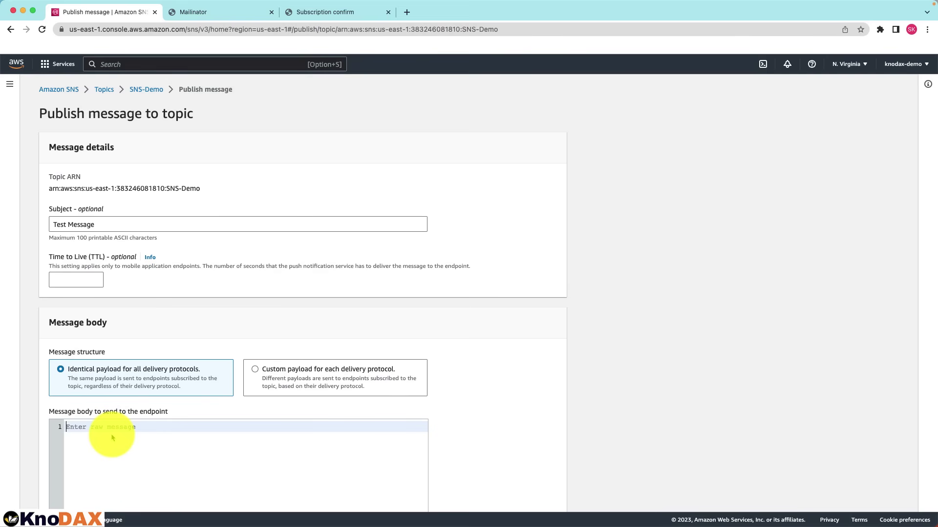
{"action": "type", "text": "Hello World"}
{"action": "scroll", "coordinate": [177, 429], "scroll_direction": "down", "scroll_amount": 5}
{"action": "left_click", "coordinate": [513, 489]}
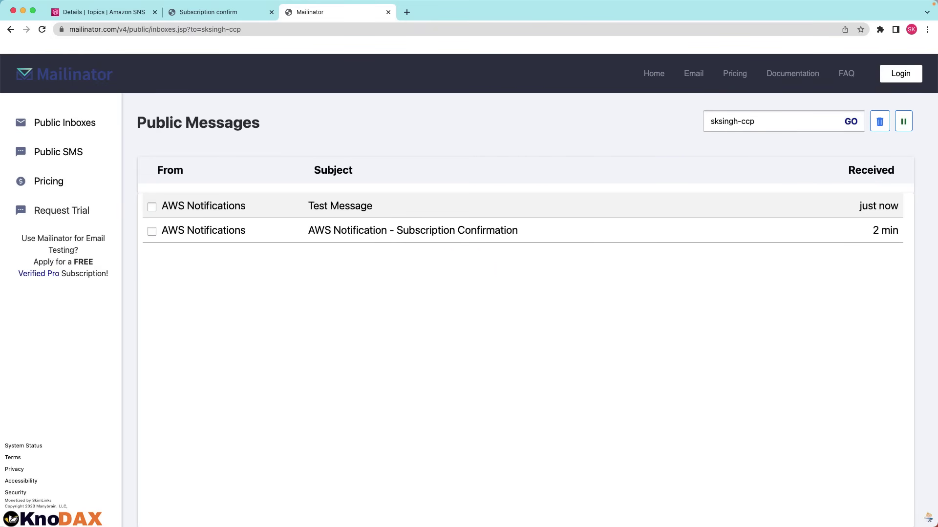
Open the Test Message email, highlight its Hello World text, and return to the SNS tab
{"action": "left_click", "coordinate": [342, 206]}
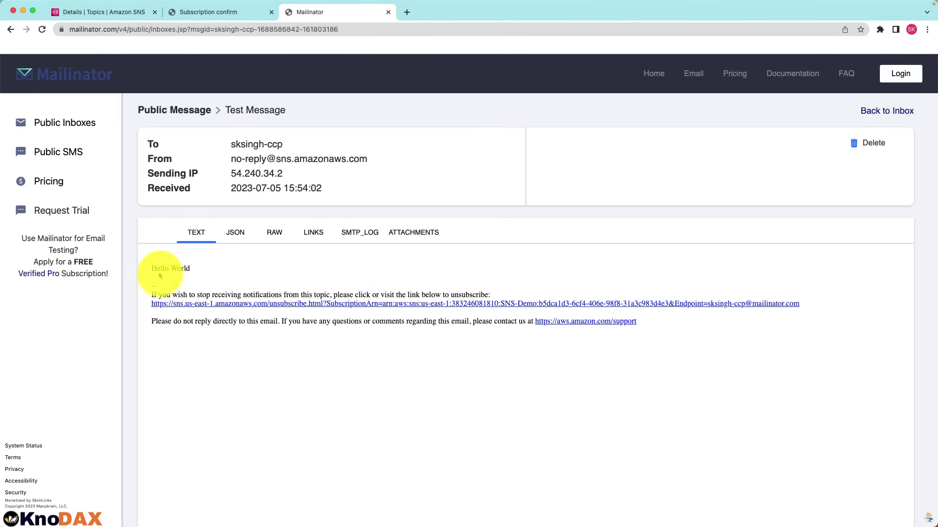
{"action": "left_click_drag", "start_coordinate": [150, 268], "coordinate": [217, 270]}
{"action": "left_click", "coordinate": [218, 270]}
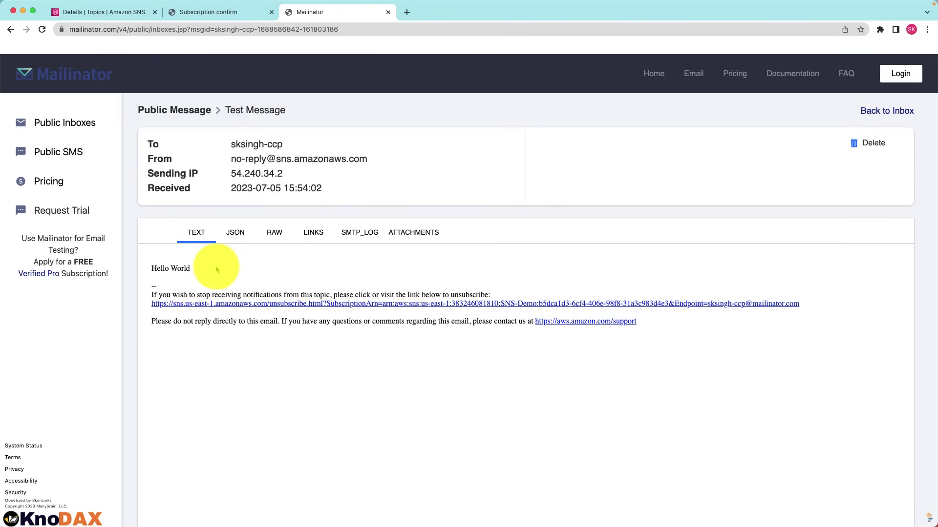
{"action": "left_click", "coordinate": [108, 11]}
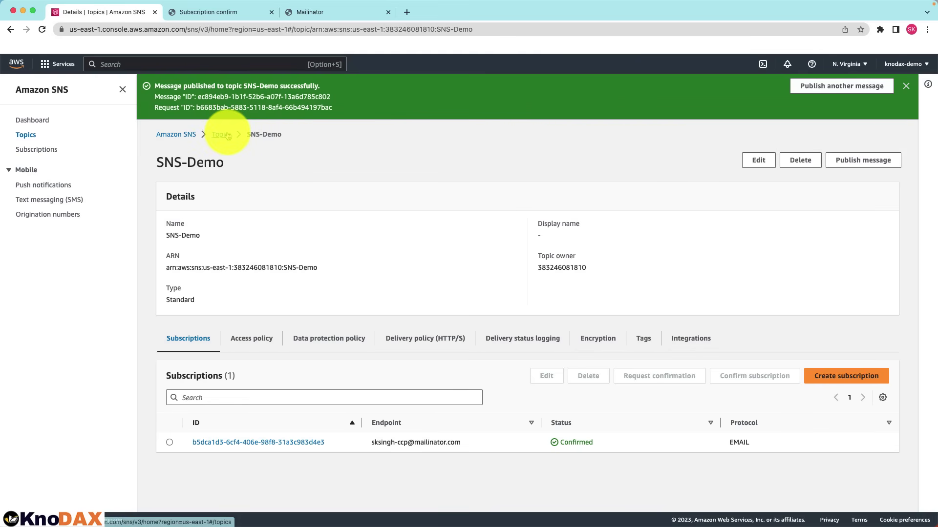
Delete the SNS-Demo topic from the Topics list, confirming with 'delete me'
{"action": "left_click", "coordinate": [228, 136]}
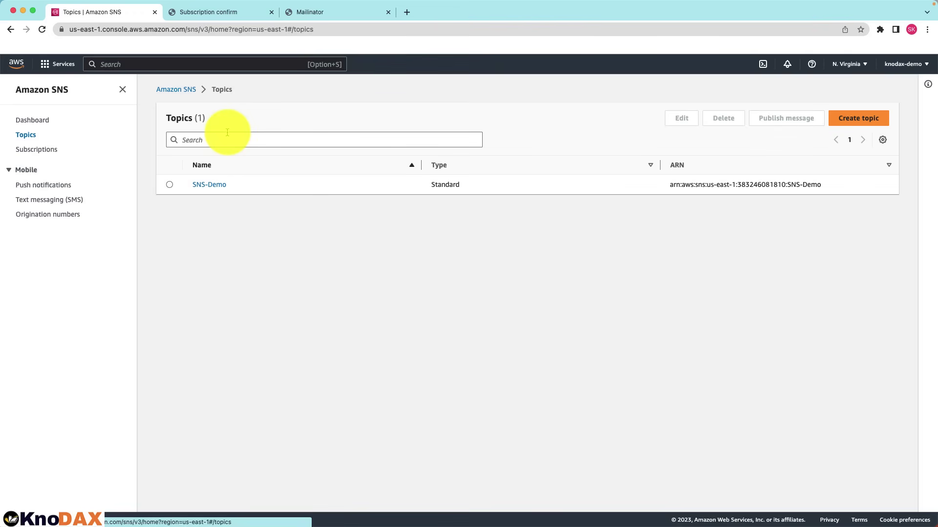
{"action": "left_click", "coordinate": [170, 185]}
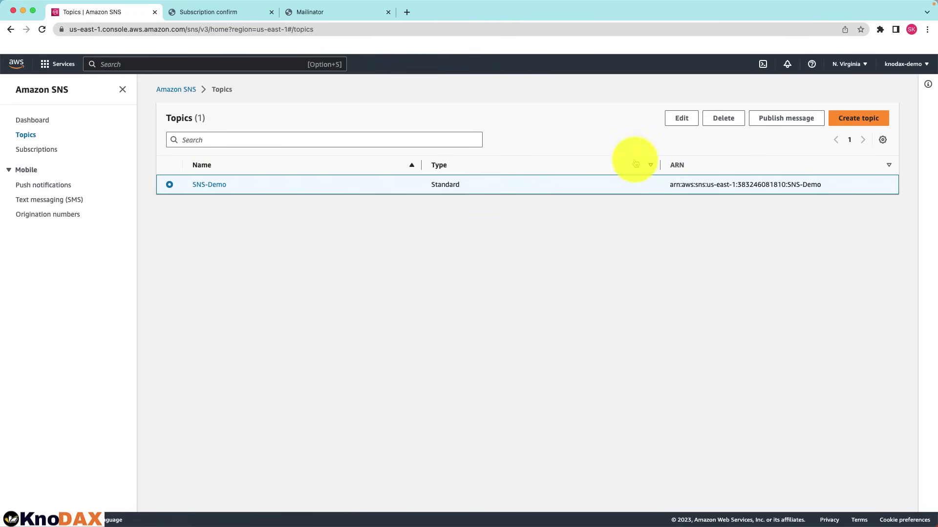
{"action": "left_click", "coordinate": [723, 118]}
{"action": "left_click", "coordinate": [406, 317]}
{"action": "type", "text": "delete me"}
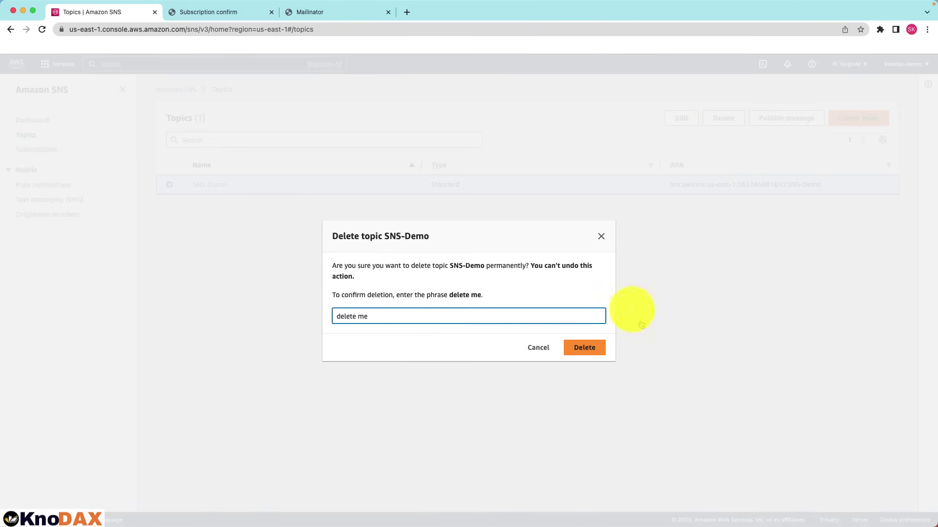
{"action": "left_click", "coordinate": [578, 348]}
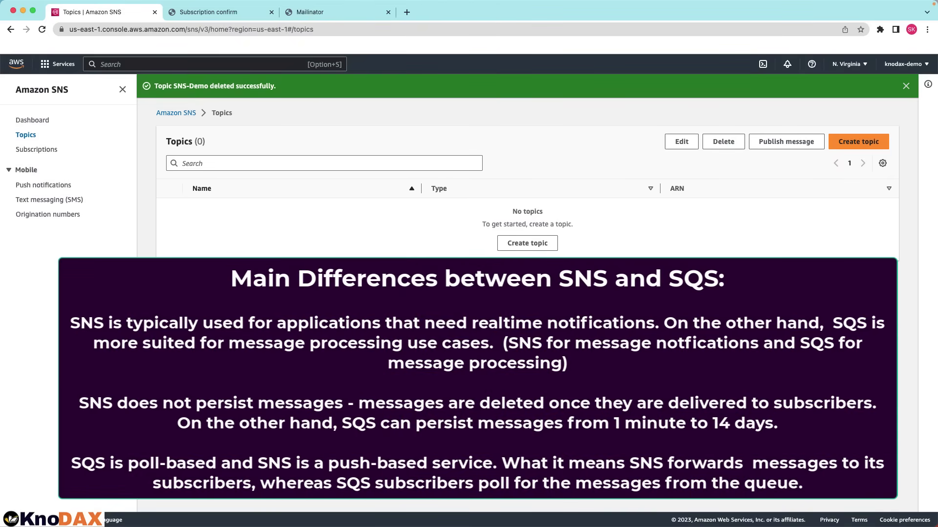